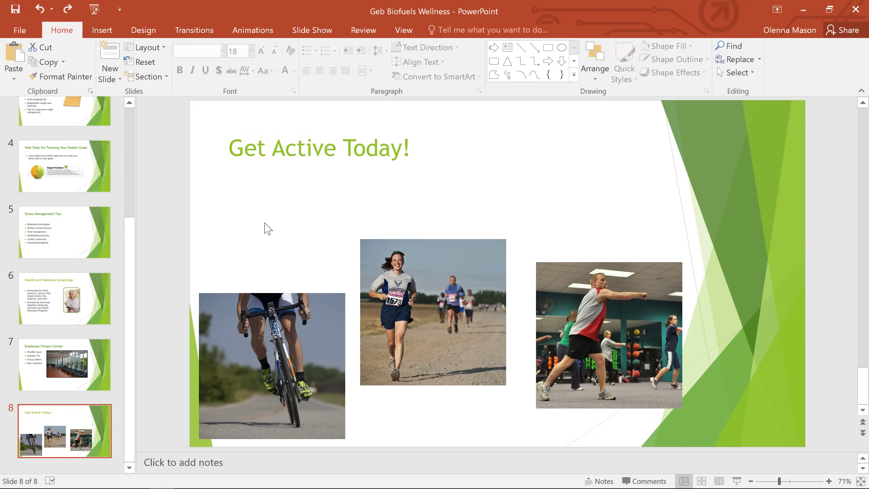
Select the cyclist, runner and gym photos and align them along their bottom edges.
left_click(304, 327)
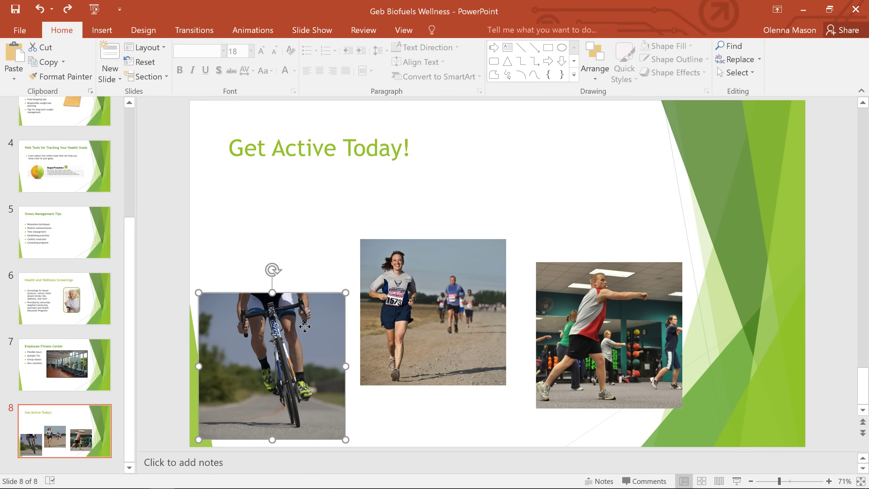
left_click(448, 326, "shift")
left_click(552, 325, "shift")
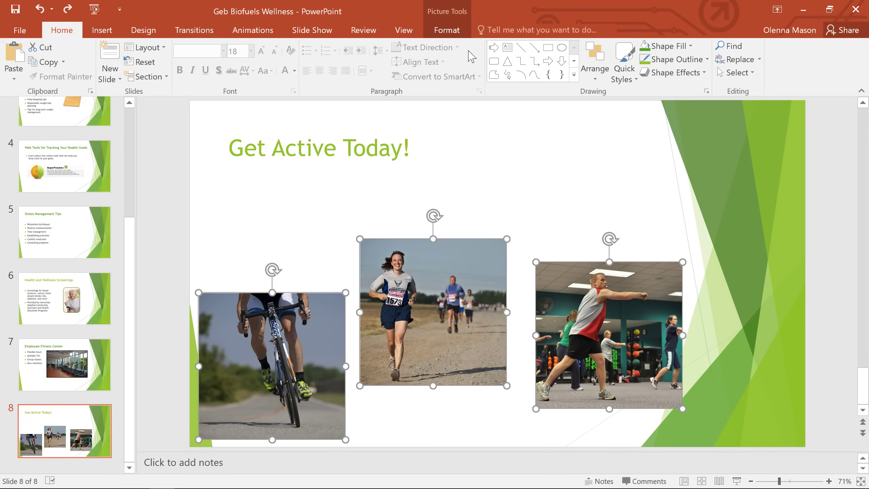
left_click(446, 31)
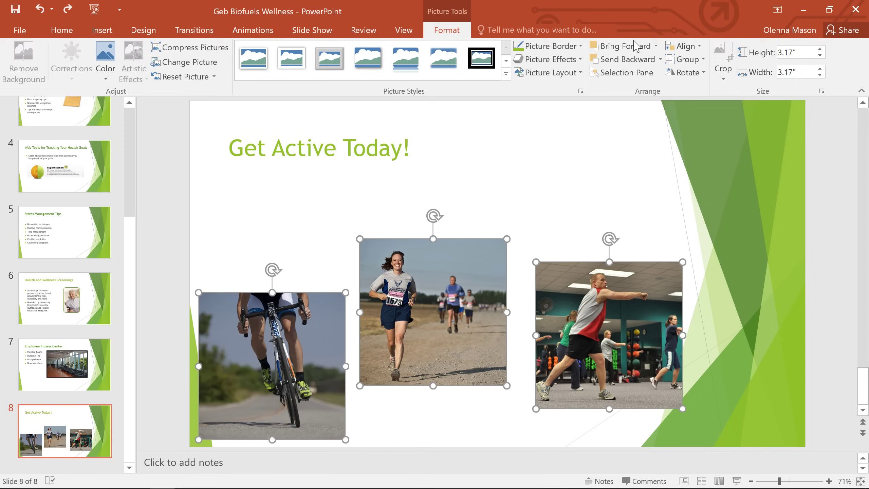
left_click(685, 46)
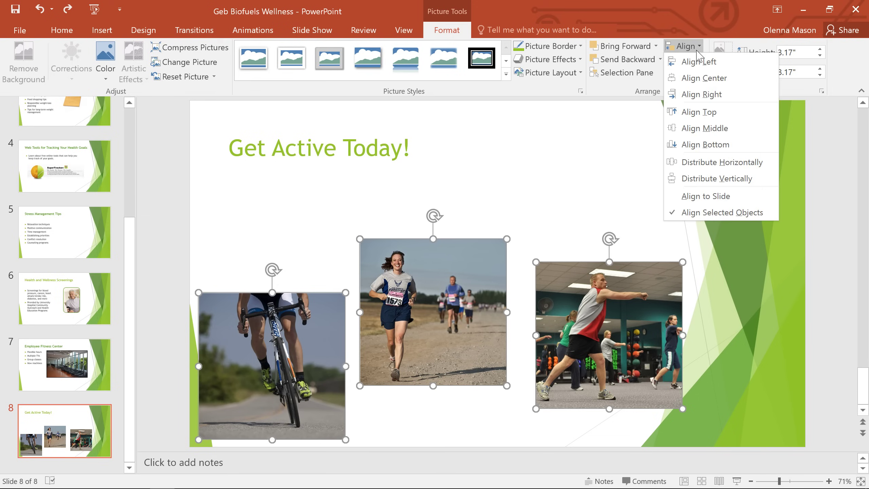
left_click(703, 150)
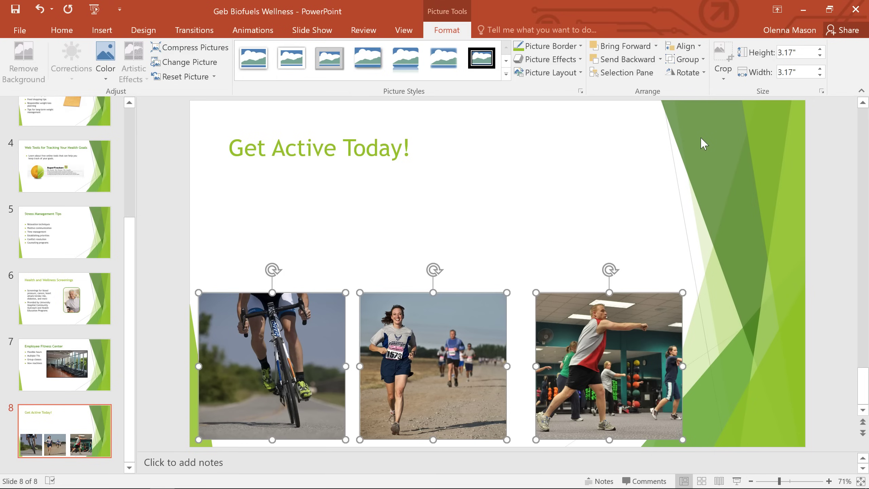
Switch alignment to Align to Slide and center the three photos vertically on the slide.
left_click(695, 47)
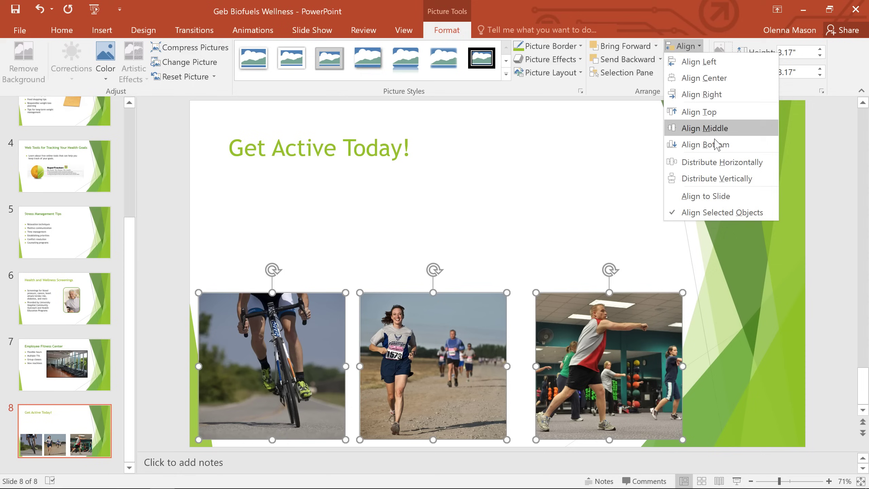
left_click(733, 197)
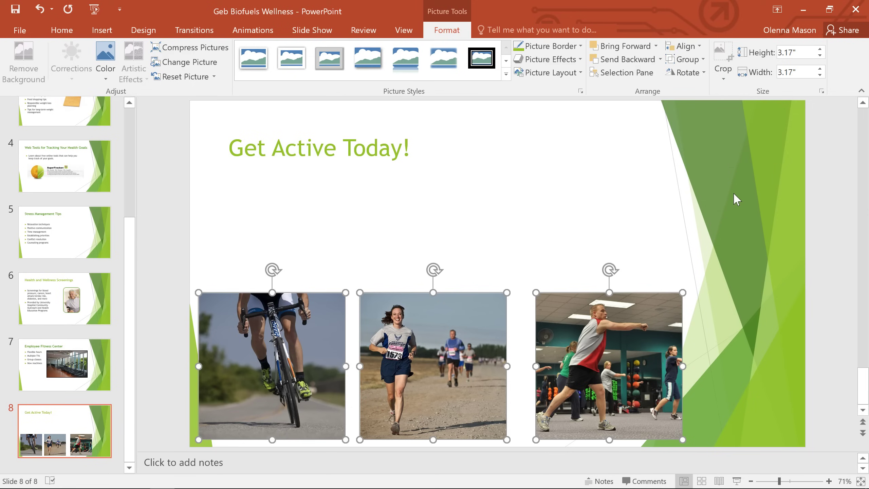
left_click(698, 48)
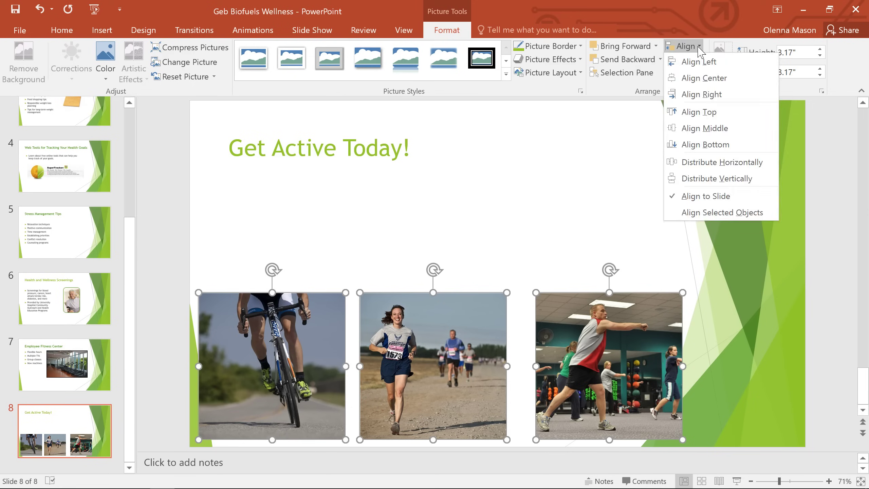
left_click(737, 128)
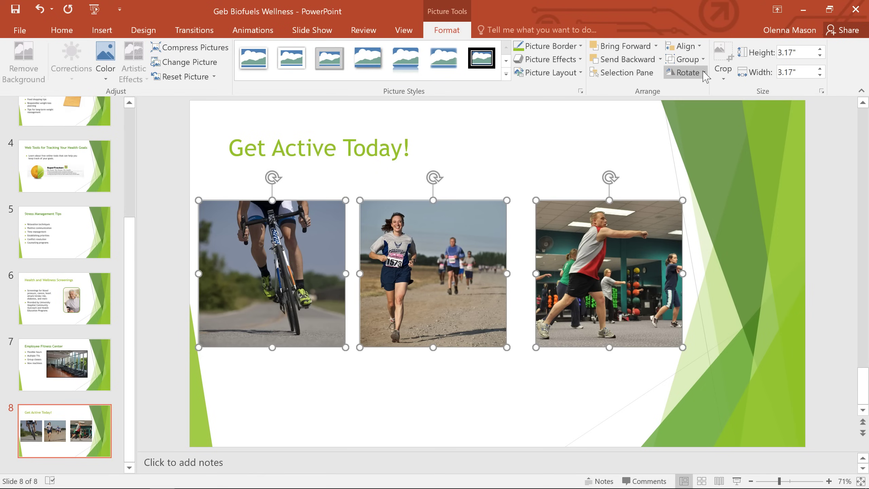
Switch back to Align Selected Objects and distribute the three photos horizontally.
left_click(694, 46)
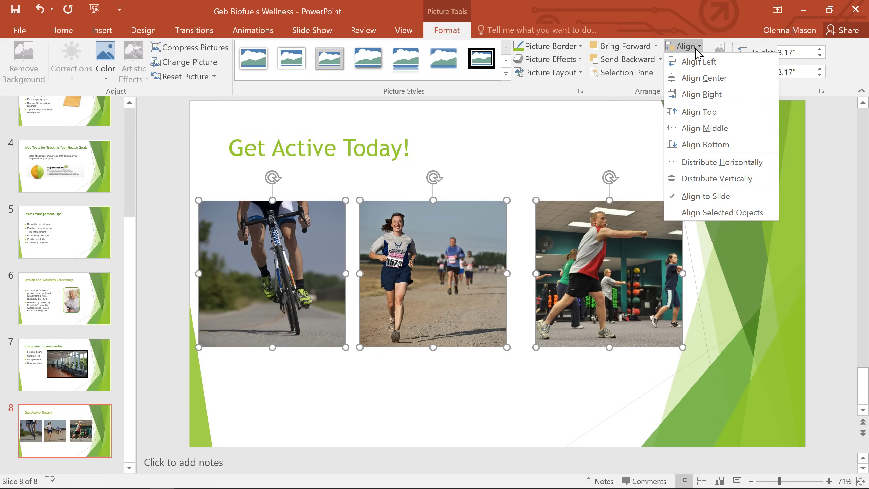
left_click(767, 212)
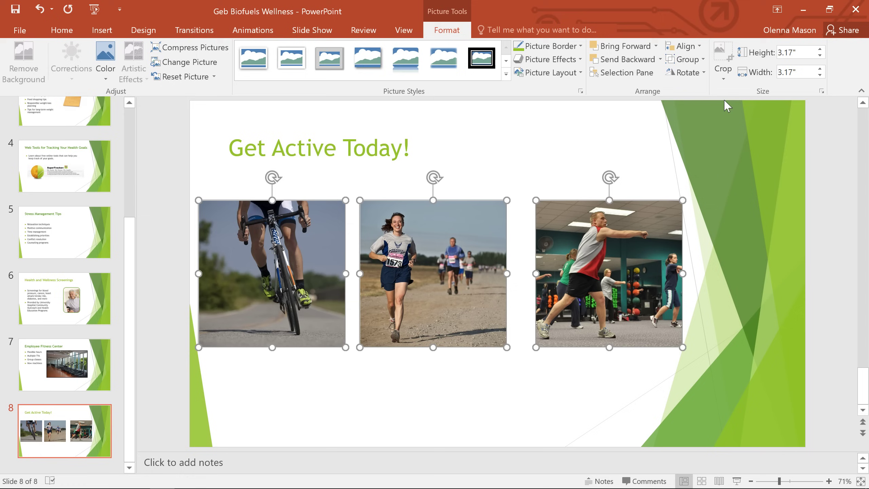
left_click(685, 46)
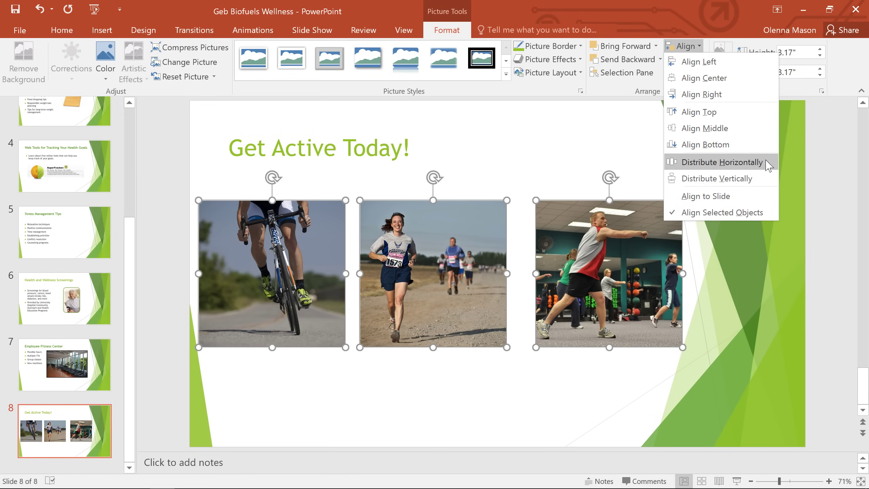
left_click(722, 162)
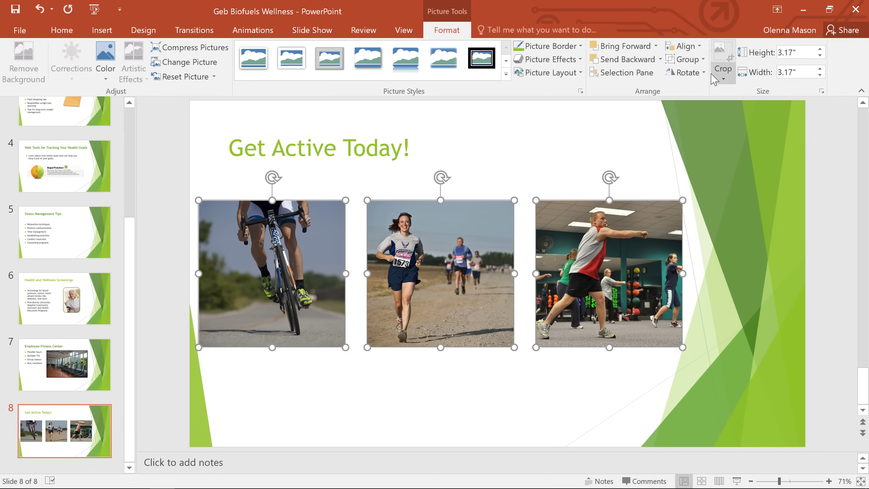
Group the photos, shrink them to 2.75 inches square each, then ungroup them.
left_click(703, 59)
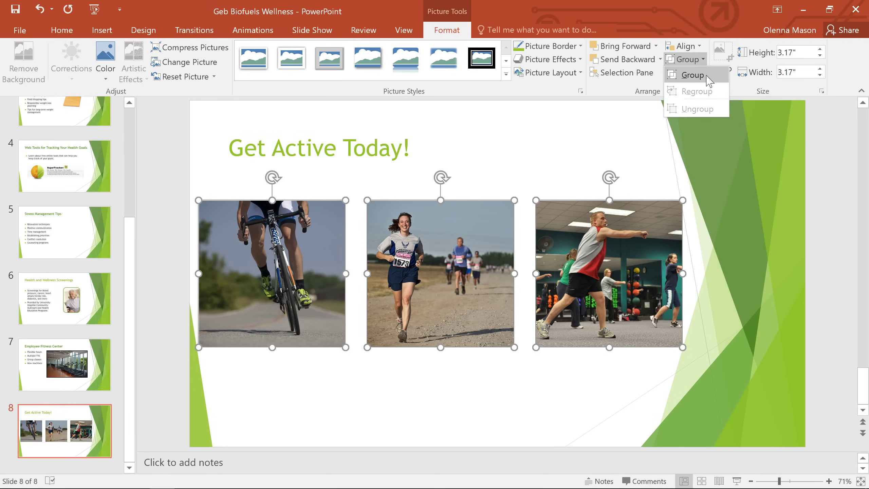
left_click(708, 78)
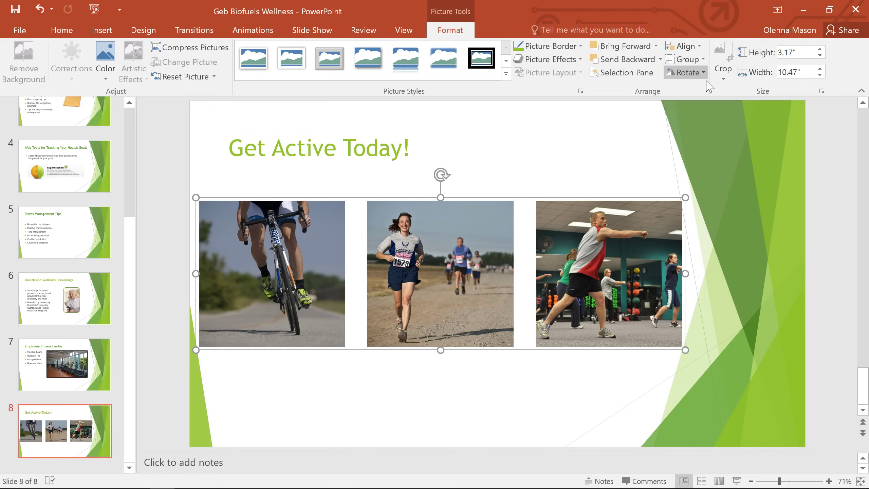
left_click_drag(685, 350, 618, 328)
left_click_drag(578, 297, 619, 298)
mouse_move(662, 339)
left_mouse_down()
mouse_move(619, 320)
mouse_move(653, 343)
left_mouse_up()
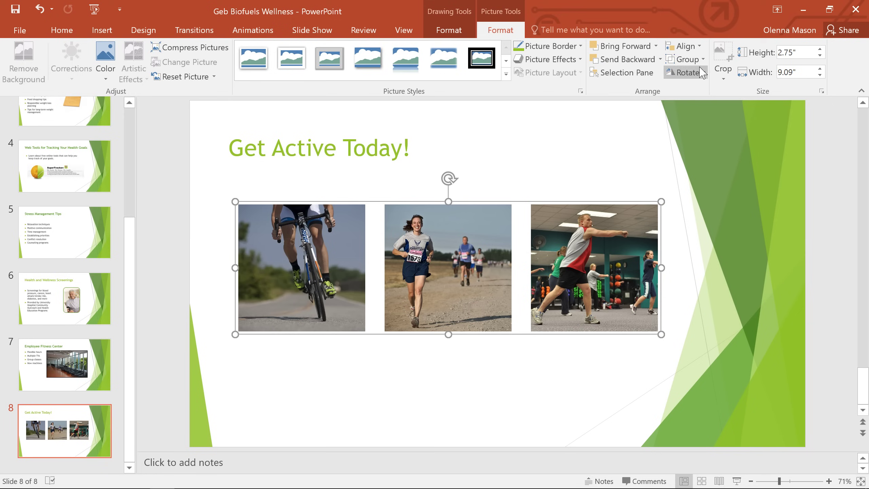
left_click(688, 58)
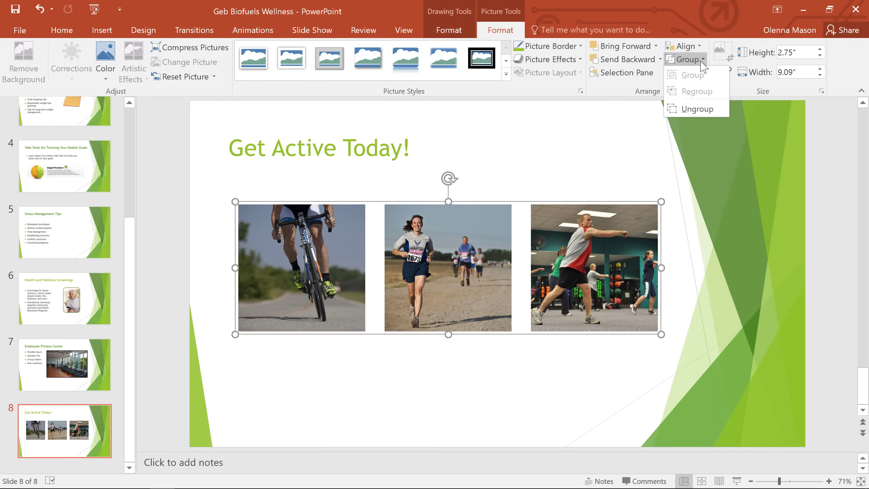
left_click(717, 110)
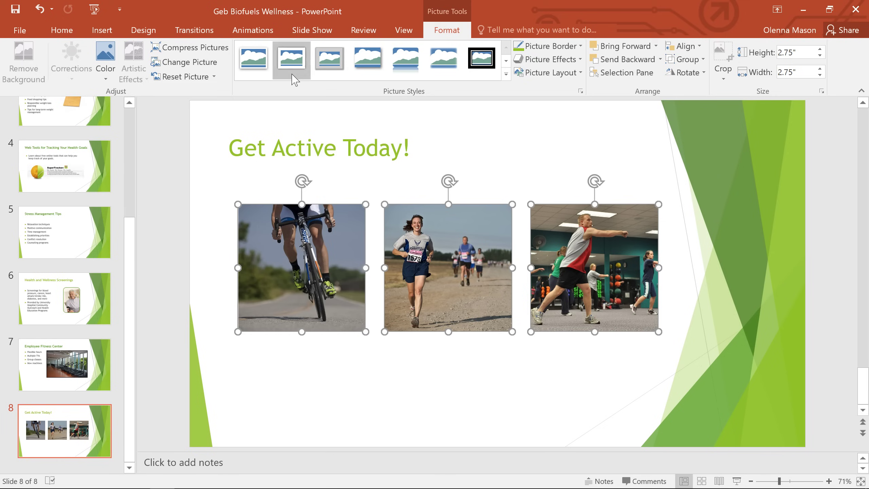
Draw a striped right arrow across the three photos and apply the orange theme shape style.
left_click(118, 32)
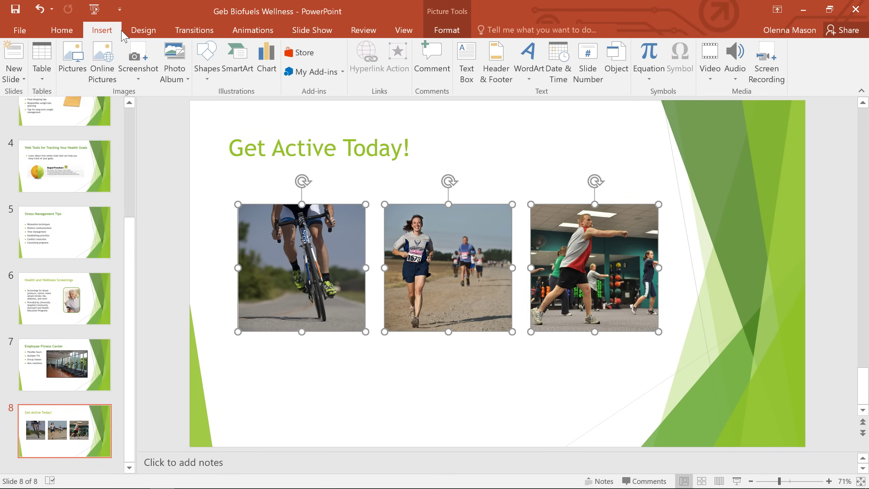
left_click(207, 64)
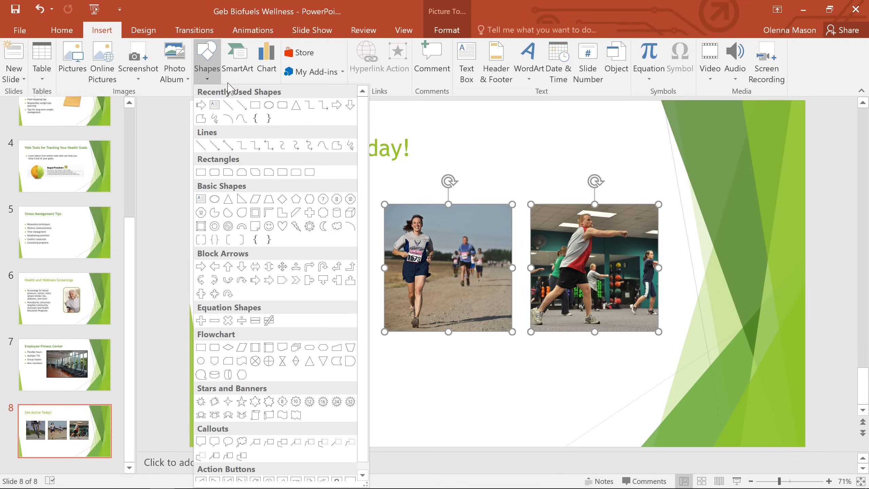
left_click(255, 280)
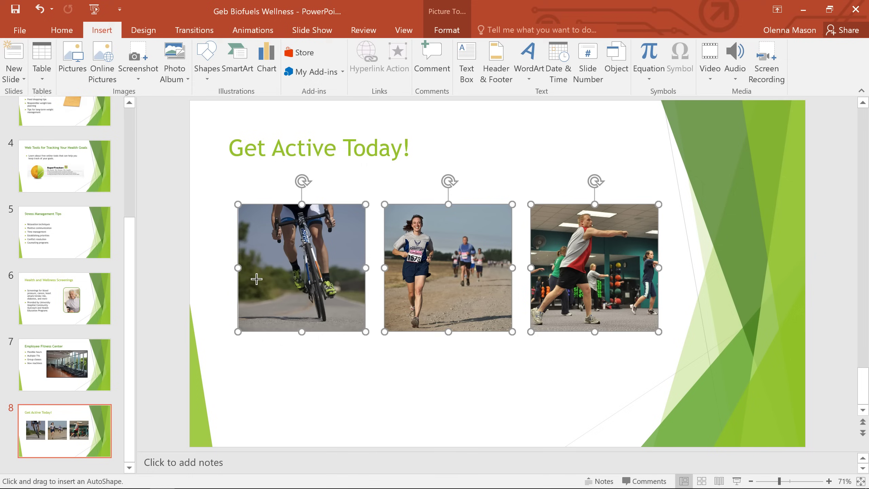
left_click_drag(213, 211, 723, 319)
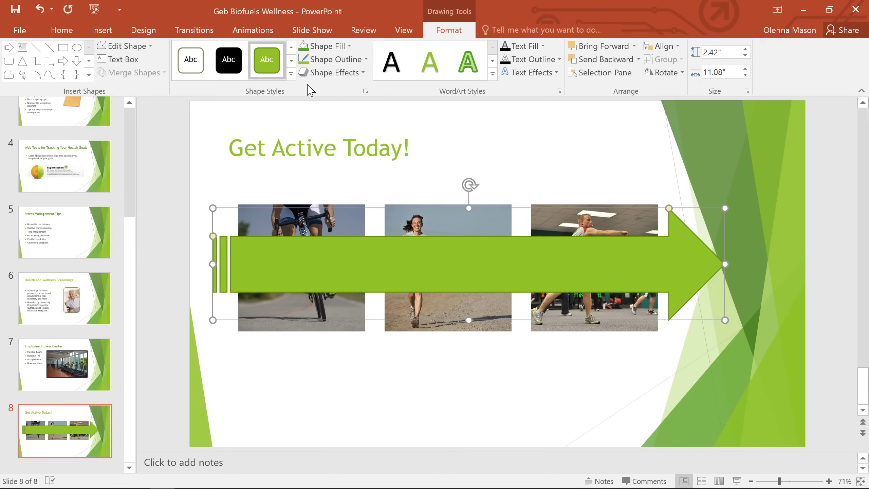
left_click(291, 74)
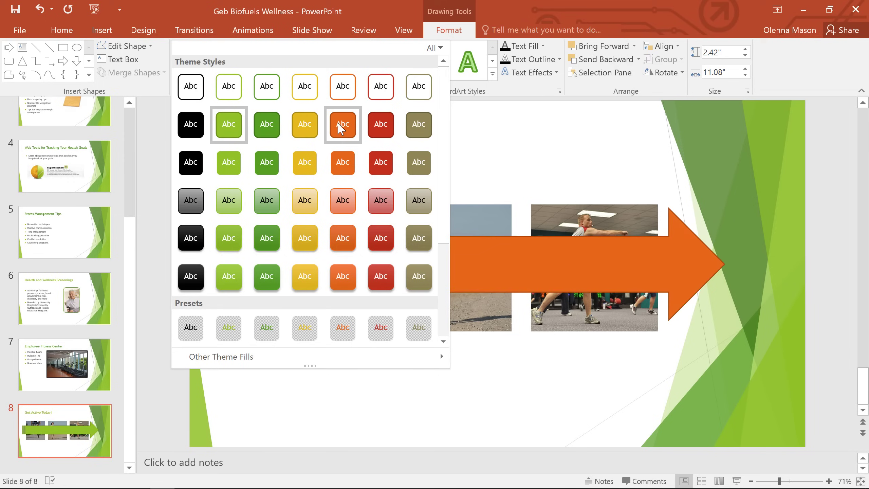
left_click(342, 162)
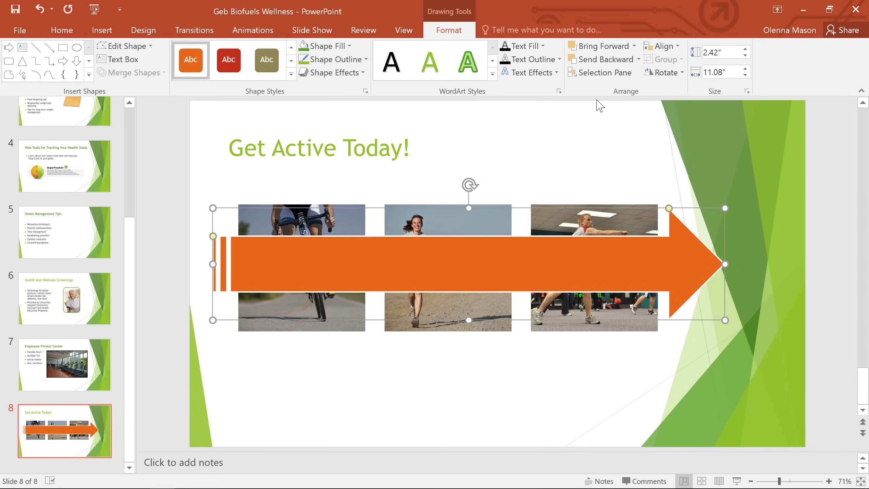
Send the arrow back one layer, show the Selection Pane, then send the arrow to back.
left_click(597, 66)
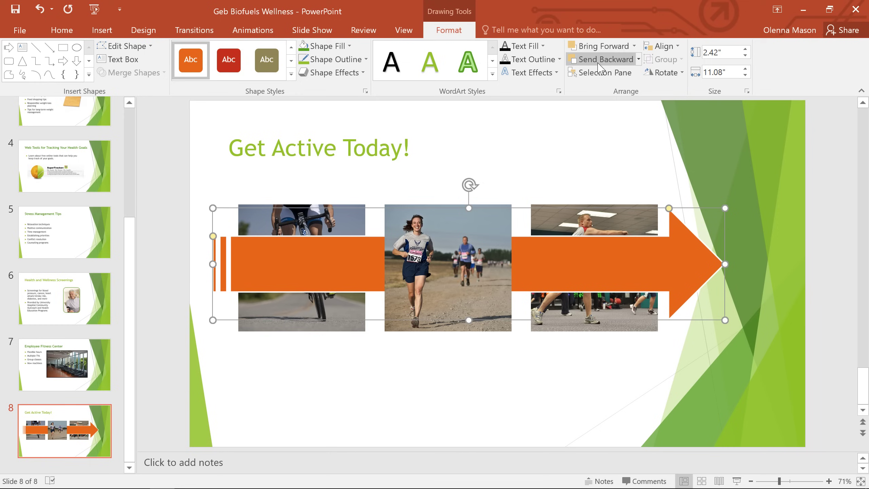
left_click(613, 76)
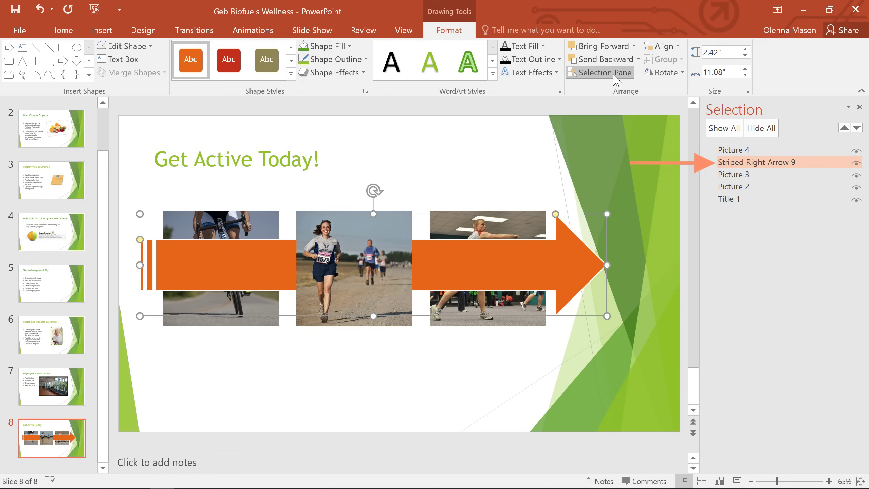
left_click(639, 59)
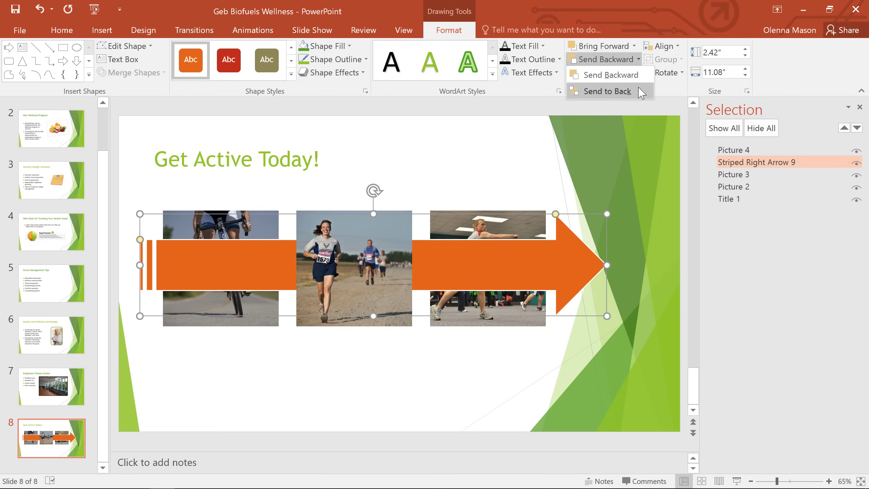
left_click(607, 91)
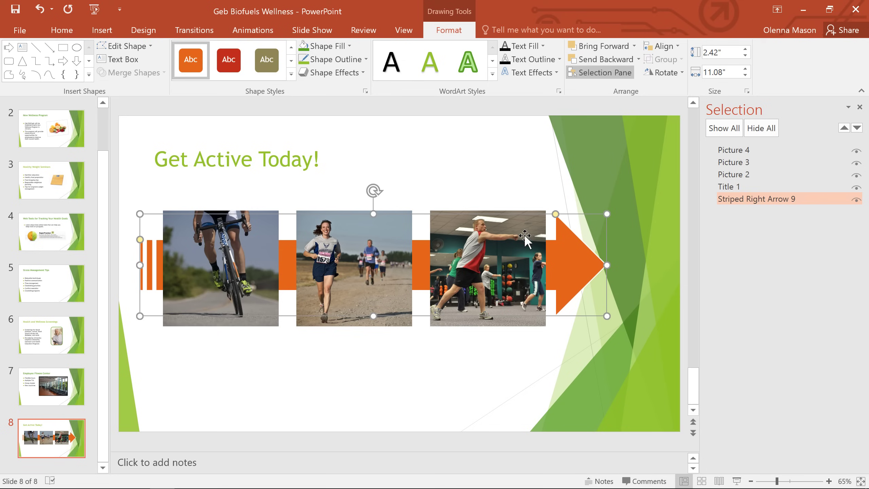
Group the three photos and the orange arrow into Group 10.
left_click(520, 248, "shift")
left_click(388, 263, "shift")
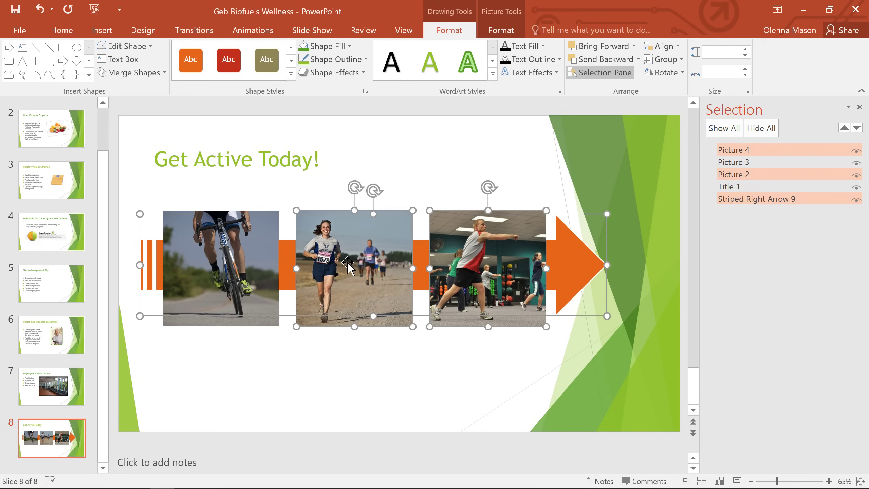
left_click(253, 265, "shift")
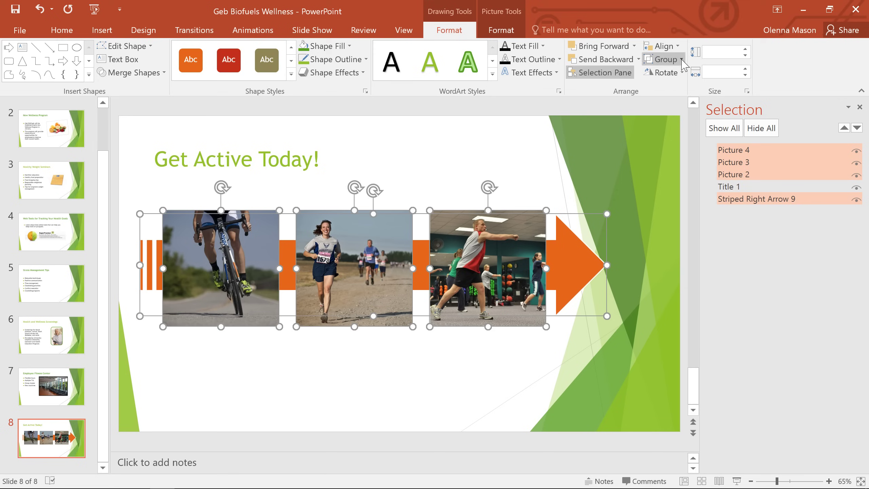
left_click(665, 59)
left_click(671, 75)
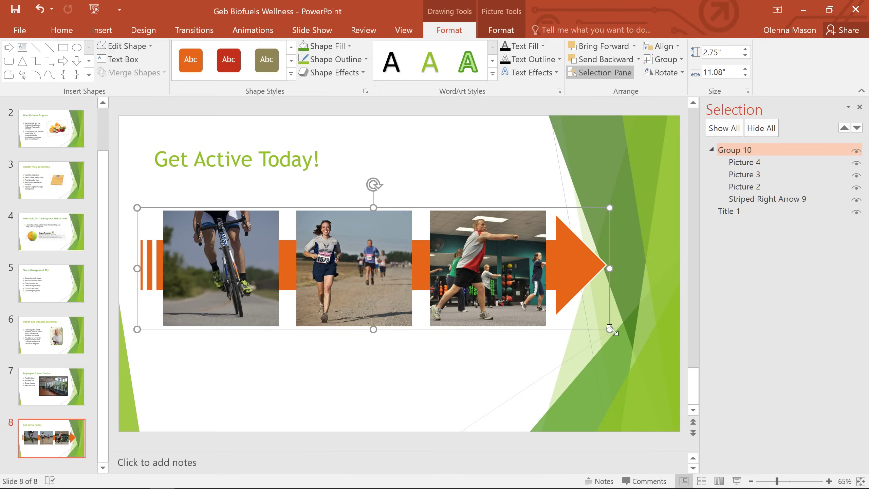
Scale the group to 2.5 by 10.08 inches and lower it slightly.
left_click_drag(609, 330, 554, 317)
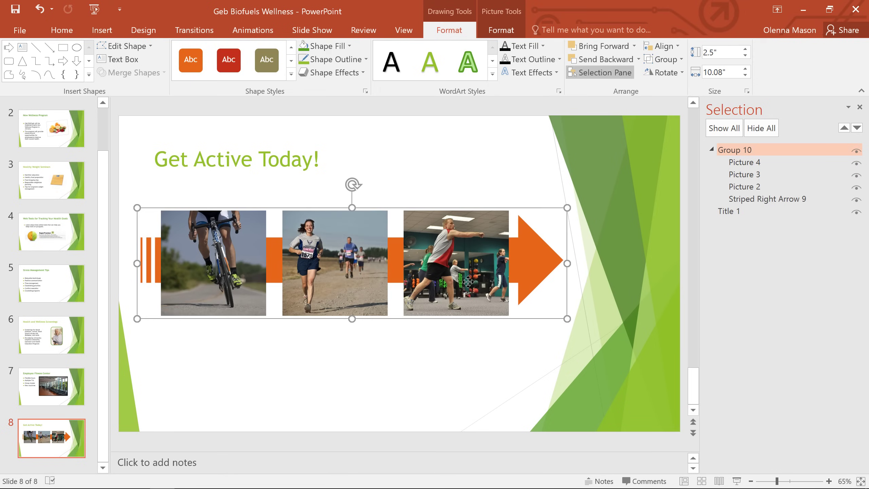
left_click_drag(467, 280, 467, 290)
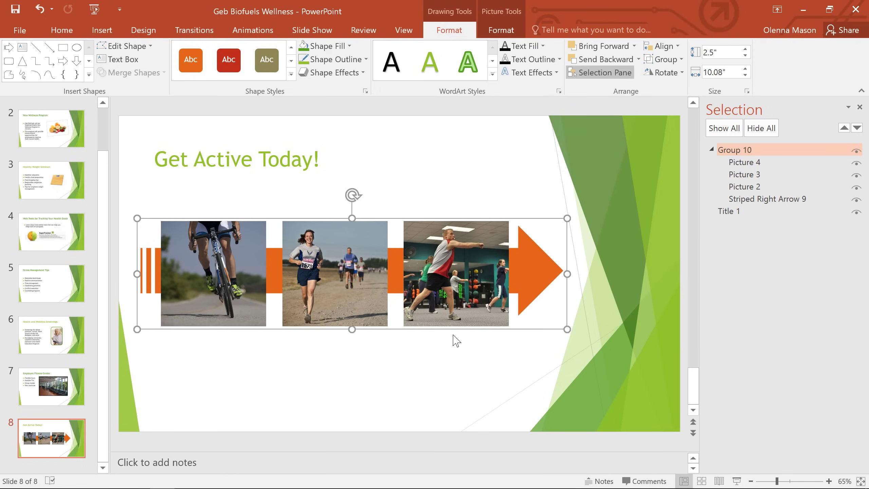
left_click(446, 369)
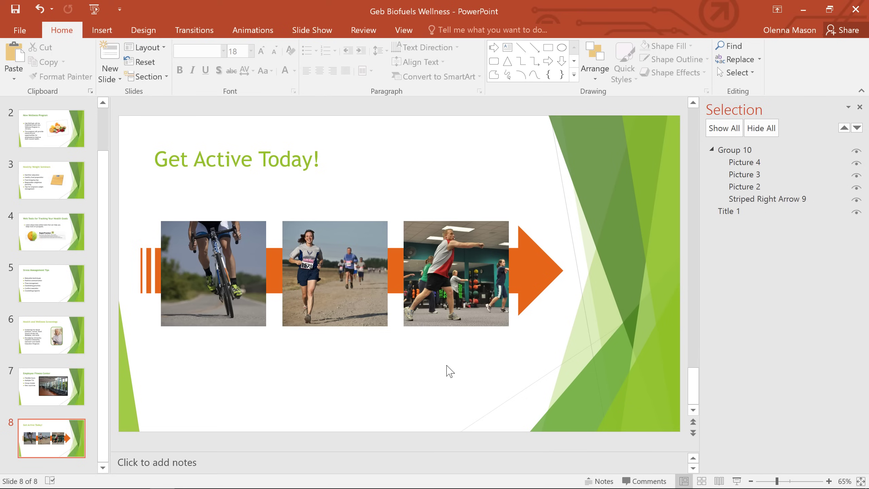